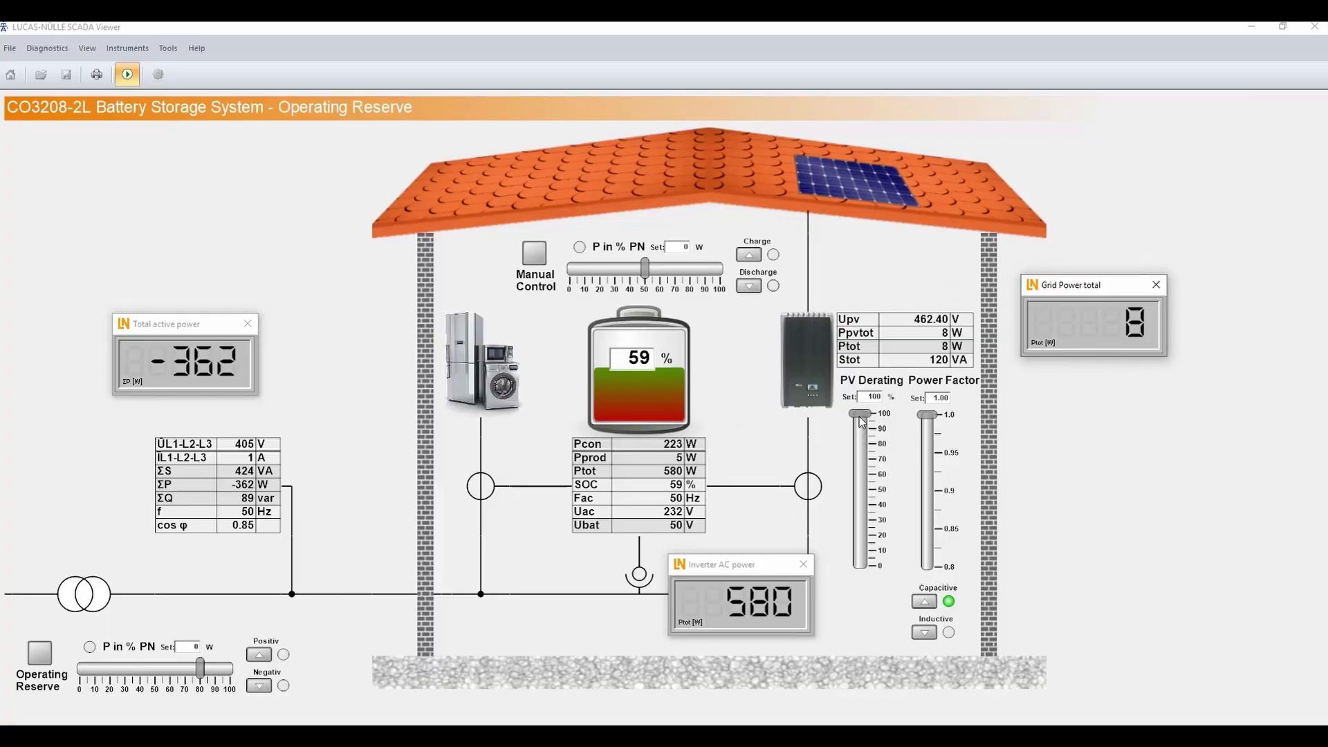
- Drag the PV Derating slider in the operating reserve view from 100 down to 0
{"action": "left_click_drag", "start_coordinate": [861, 420], "coordinate": [857, 461]}
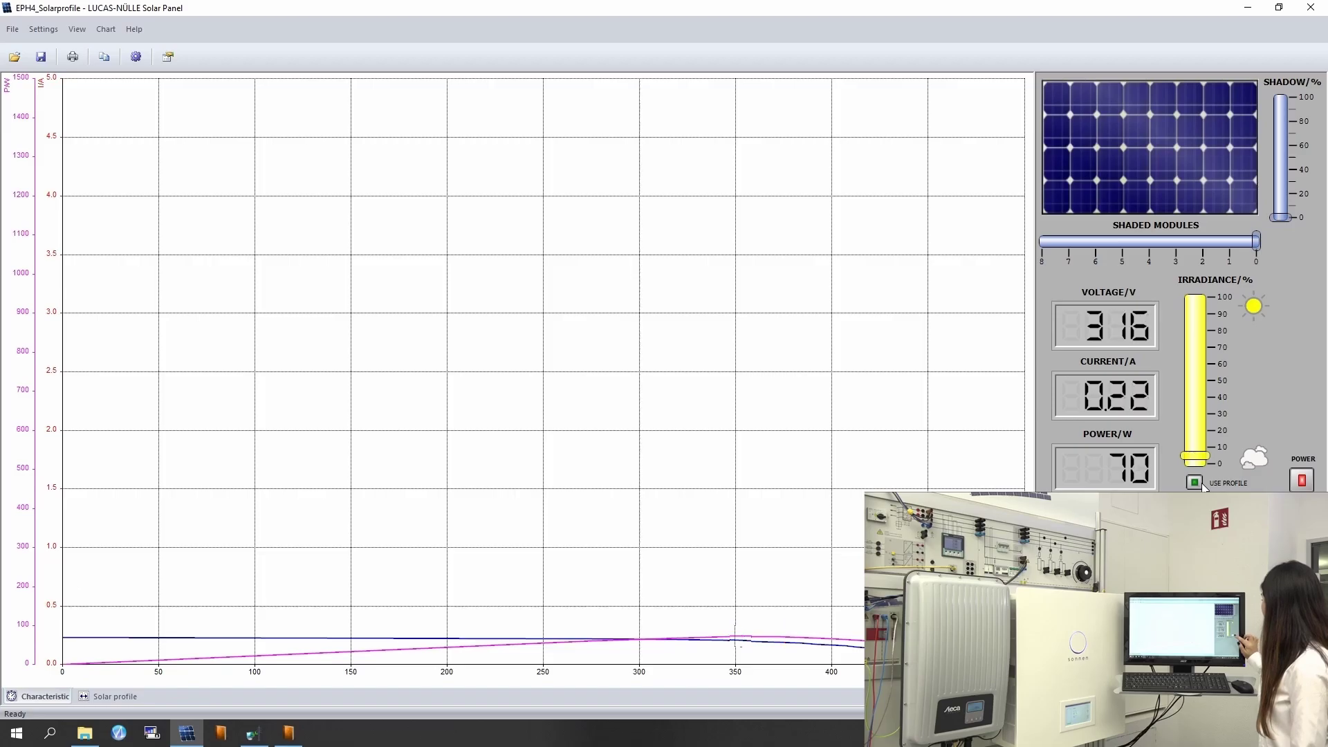
- Raise irradiance to about 60%, tick USE PROFILE on the Solar profile tab, then return to Characteristic
{"action": "left_click_drag", "start_coordinate": [1203, 457], "coordinate": [1206, 361]}
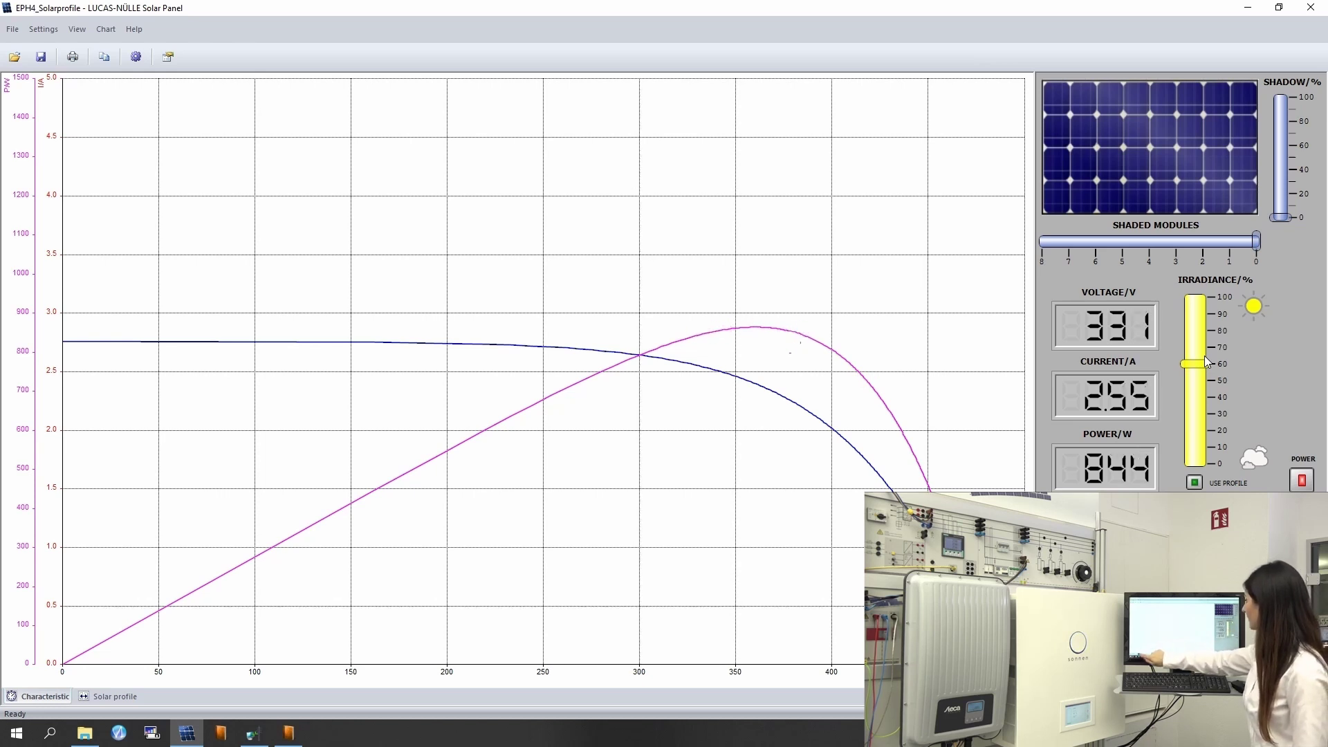
{"action": "left_click", "coordinate": [122, 700]}
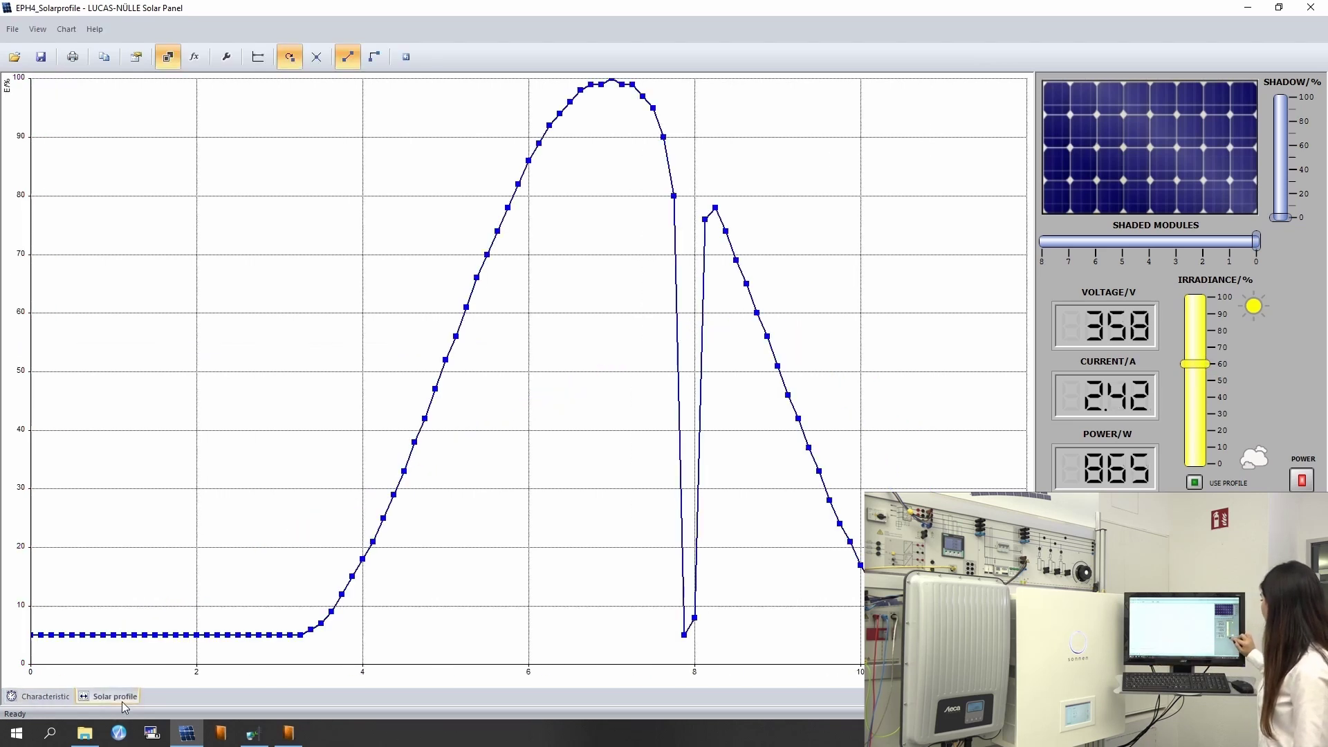
{"action": "left_click", "coordinate": [1193, 484]}
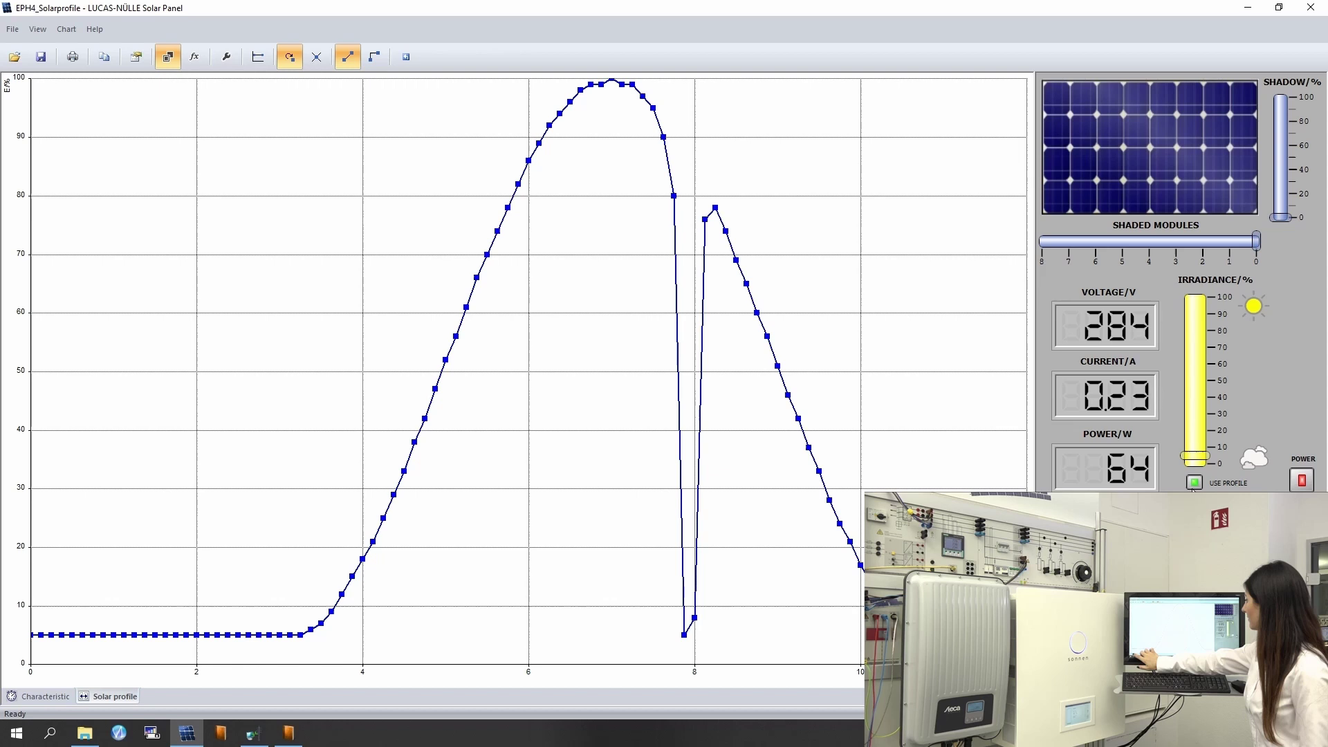
{"action": "left_click", "coordinate": [41, 696]}
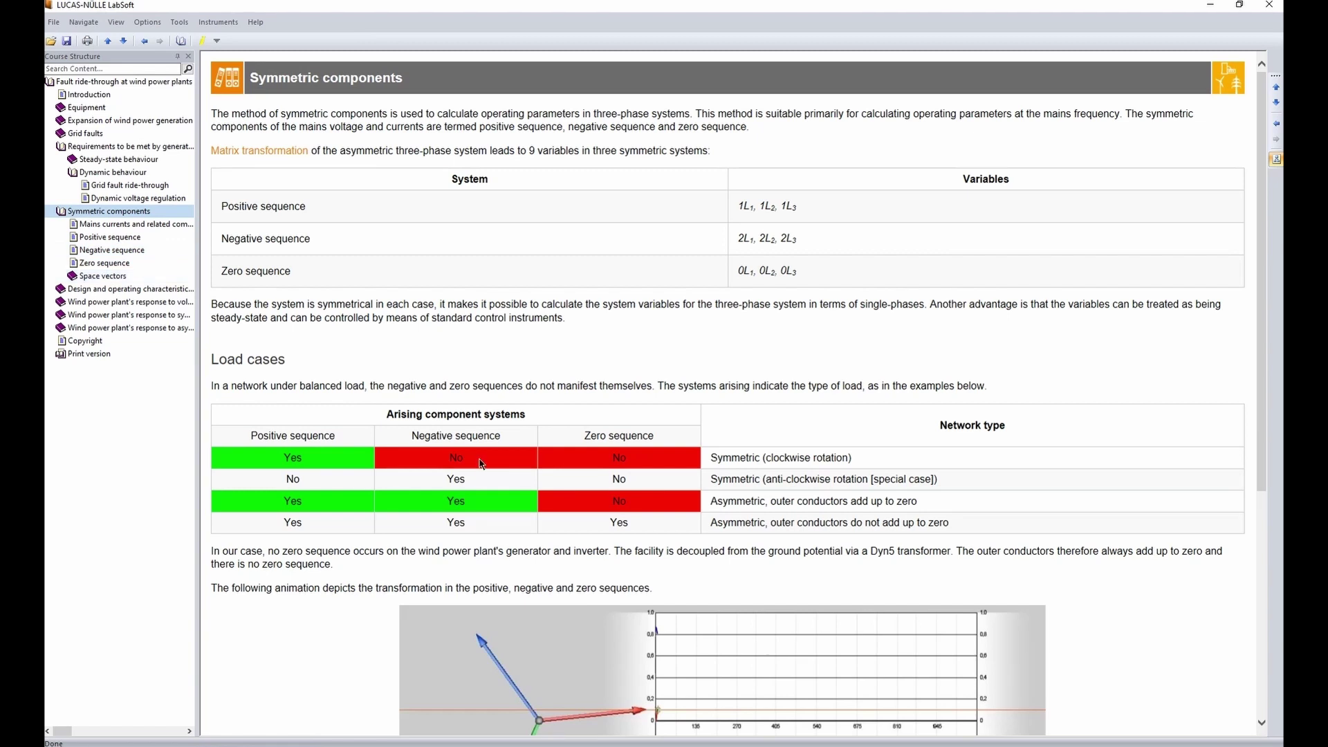
- Scroll below the load-cases table to the positive, negative and zero sequence animation
{"action": "scroll", "coordinate": [482, 463], "scroll_direction": "down", "scroll_amount": 5}
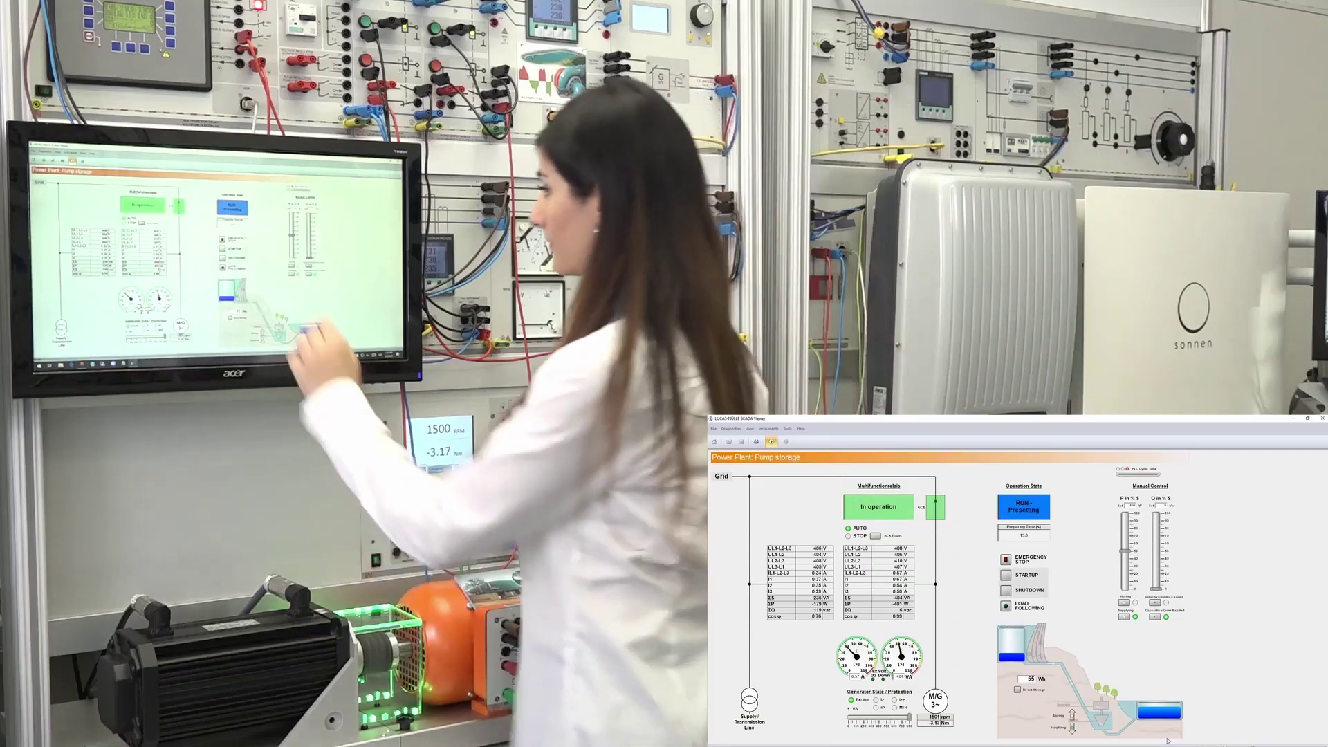
- Set the pump storage plant's operation state to LOAD FOLLOWING
{"action": "left_click", "coordinate": [1006, 606]}
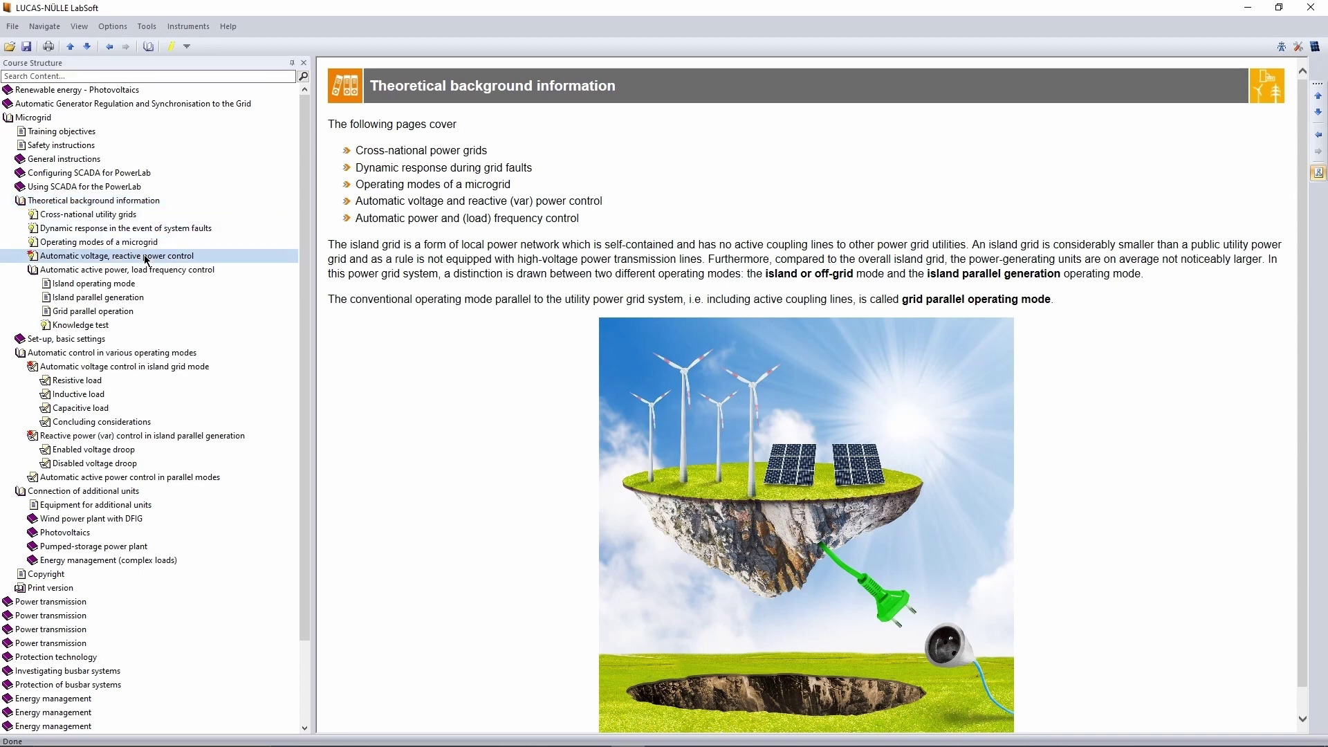
- Browse the Enabled voltage droop page, then open Automatic active power control in parallel modes
{"action": "scroll", "coordinate": [677, 332], "scroll_direction": "down", "scroll_amount": 9}
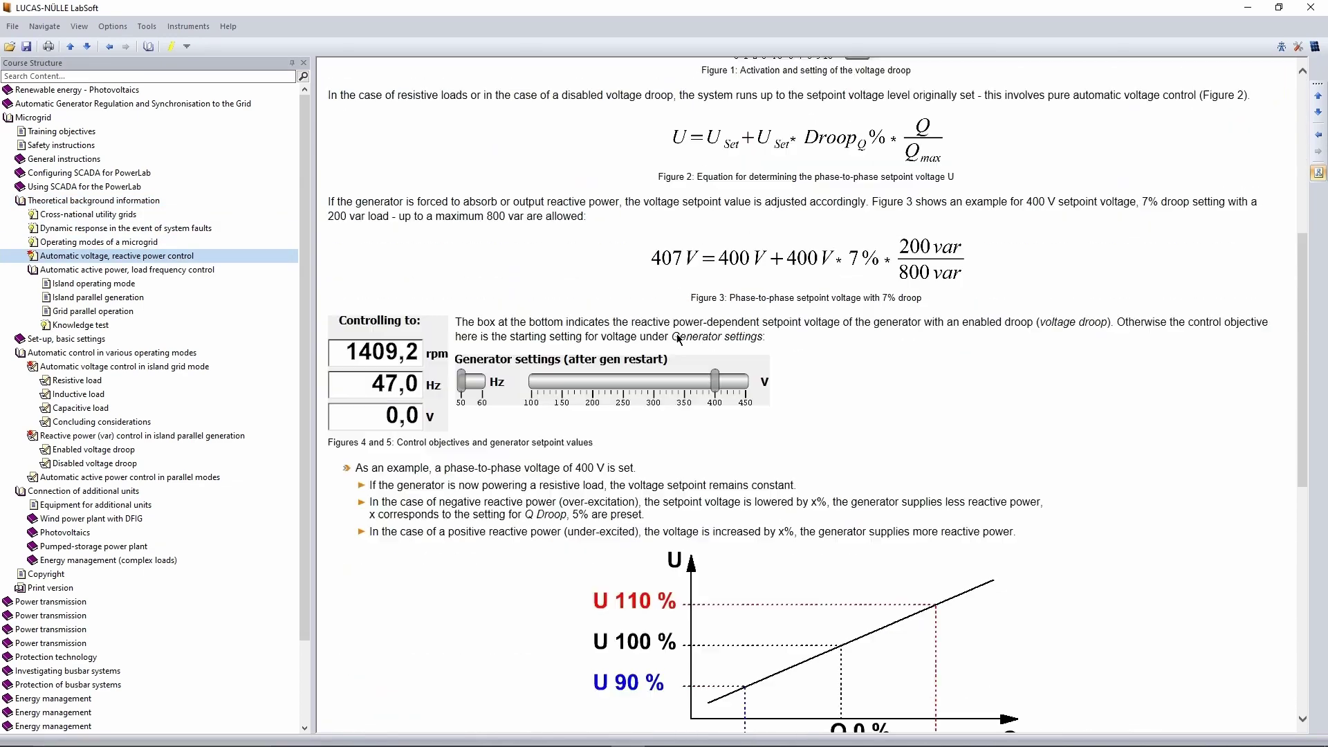
{"action": "scroll", "coordinate": [677, 337], "scroll_direction": "down", "scroll_amount": 6}
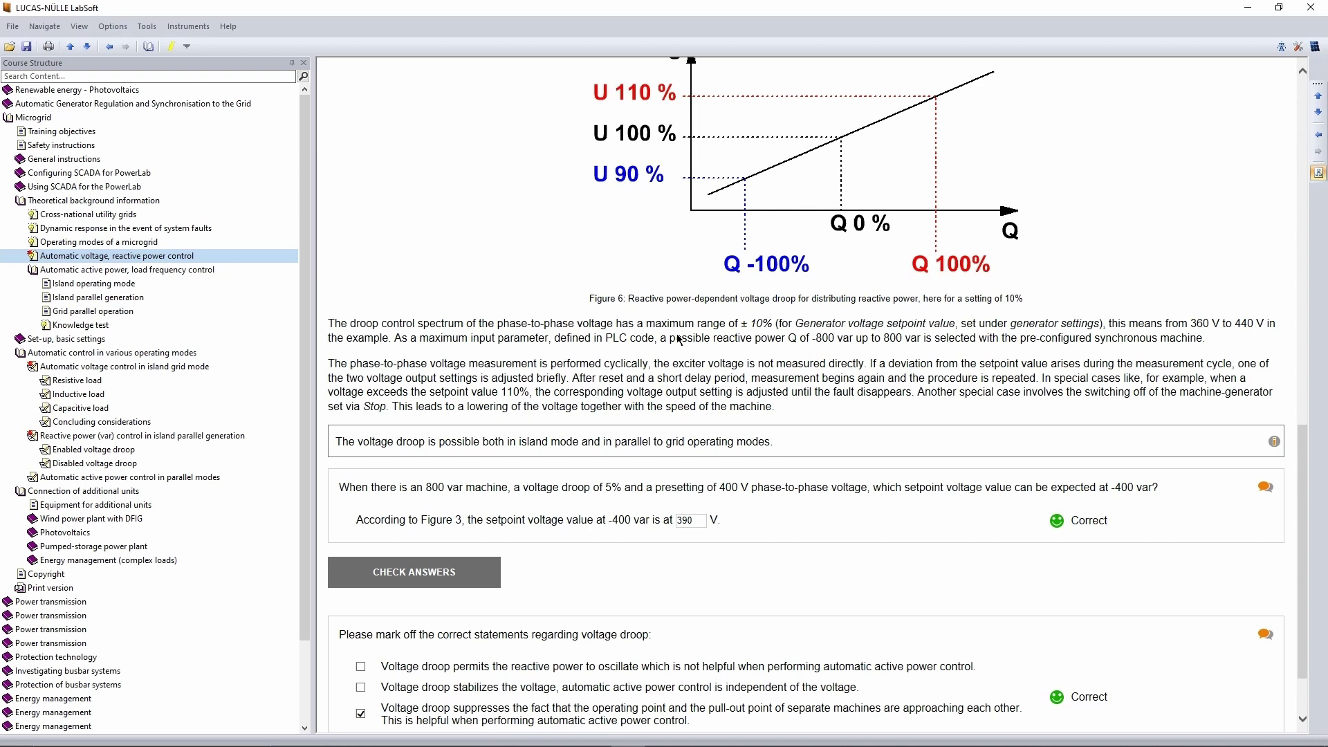
{"action": "left_click", "coordinate": [147, 451]}
{"action": "scroll", "coordinate": [553, 408], "scroll_direction": "down", "scroll_amount": 10}
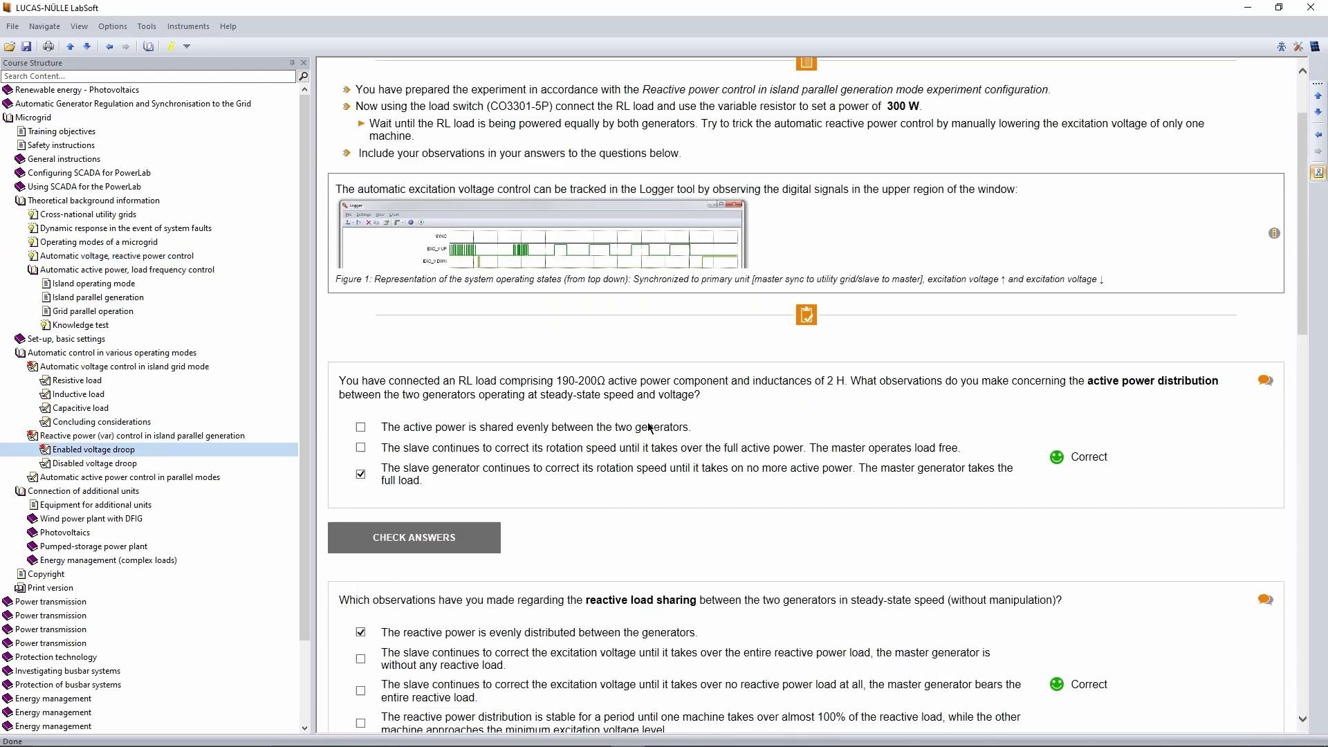
{"action": "scroll", "coordinate": [647, 427], "scroll_direction": "down", "scroll_amount": 8}
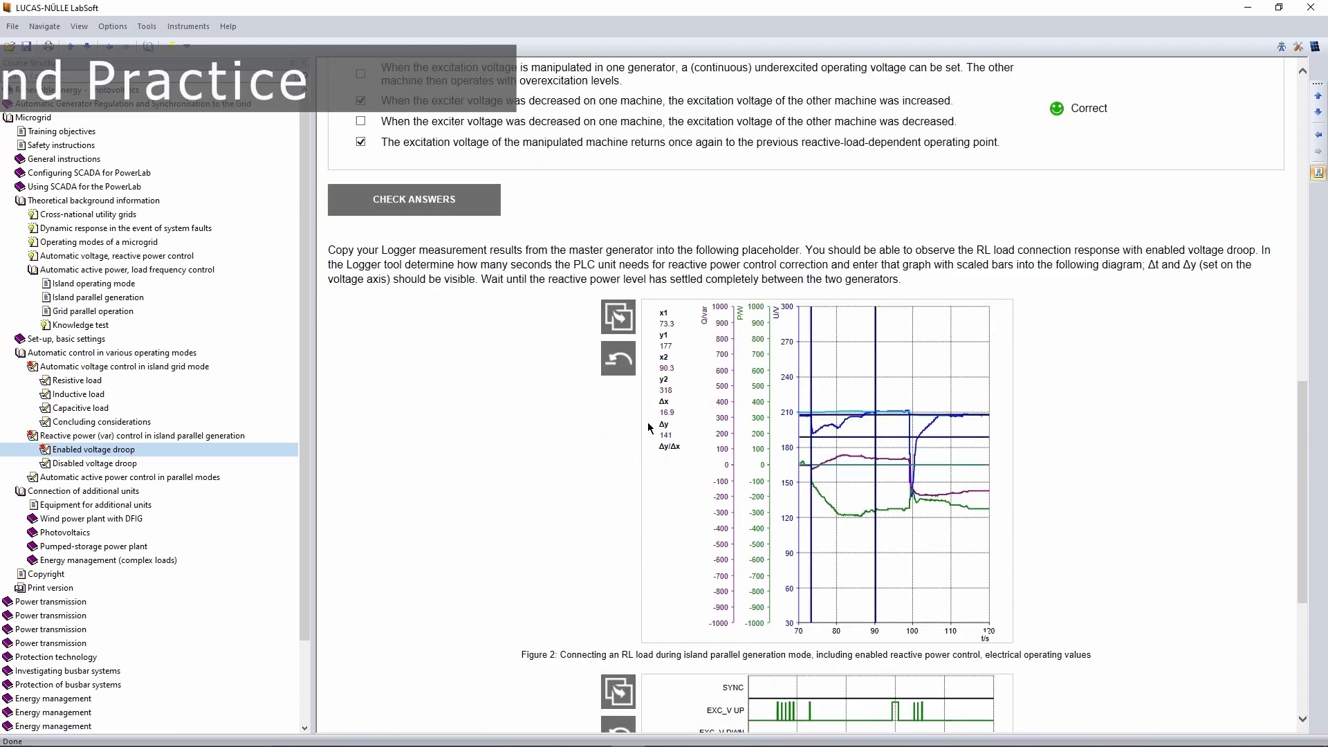
{"action": "left_click", "coordinate": [204, 477]}
{"action": "scroll", "coordinate": [470, 448], "scroll_direction": "down", "scroll_amount": 9}
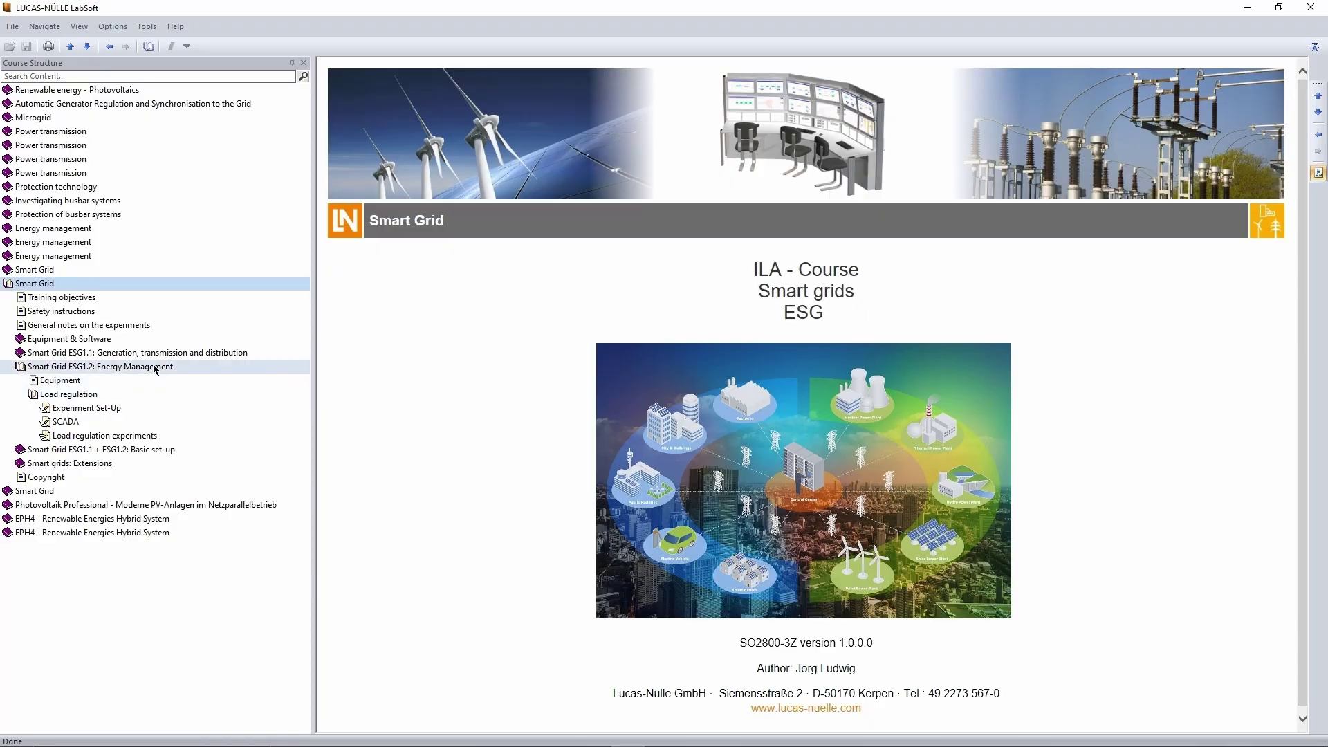
- Expand Smart Grid ESG1.2: Energy Management and open its Load regulation experiments page
{"action": "left_click", "coordinate": [156, 369]}
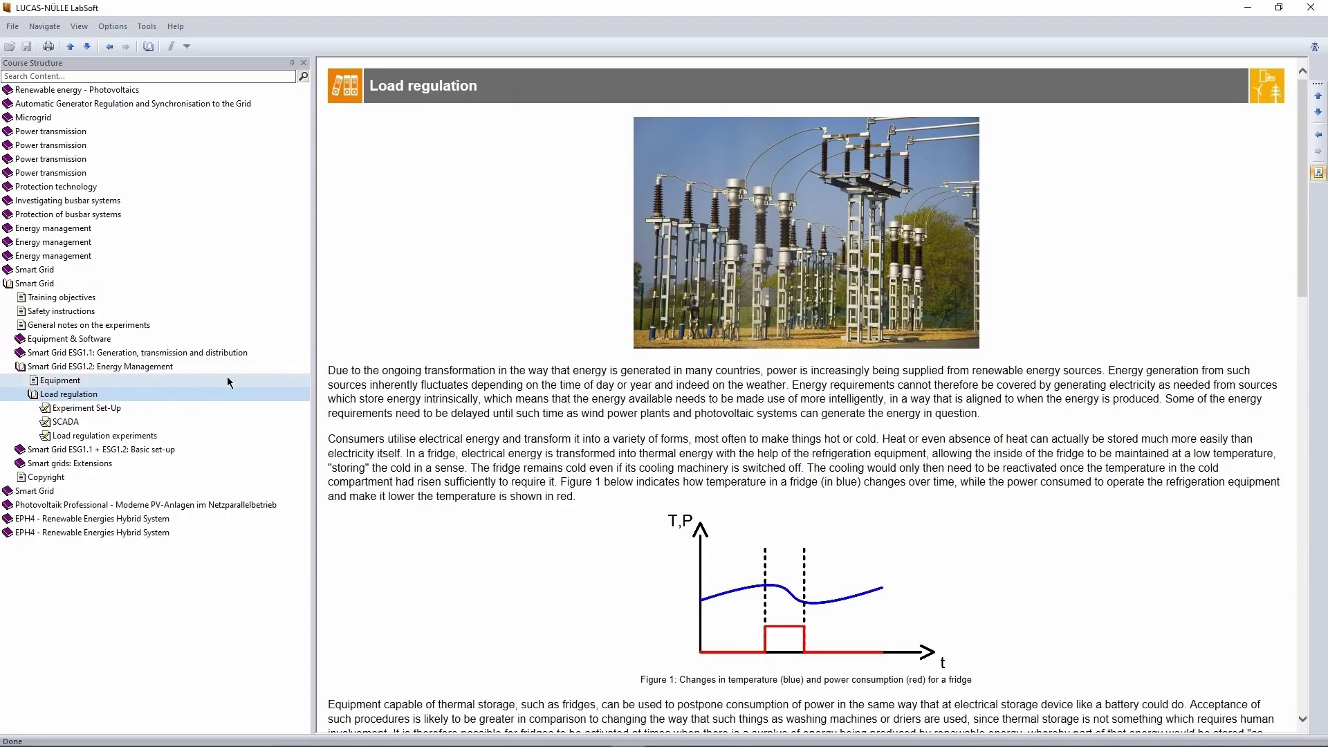
{"action": "scroll", "coordinate": [964, 455], "scroll_direction": "down", "scroll_amount": 10}
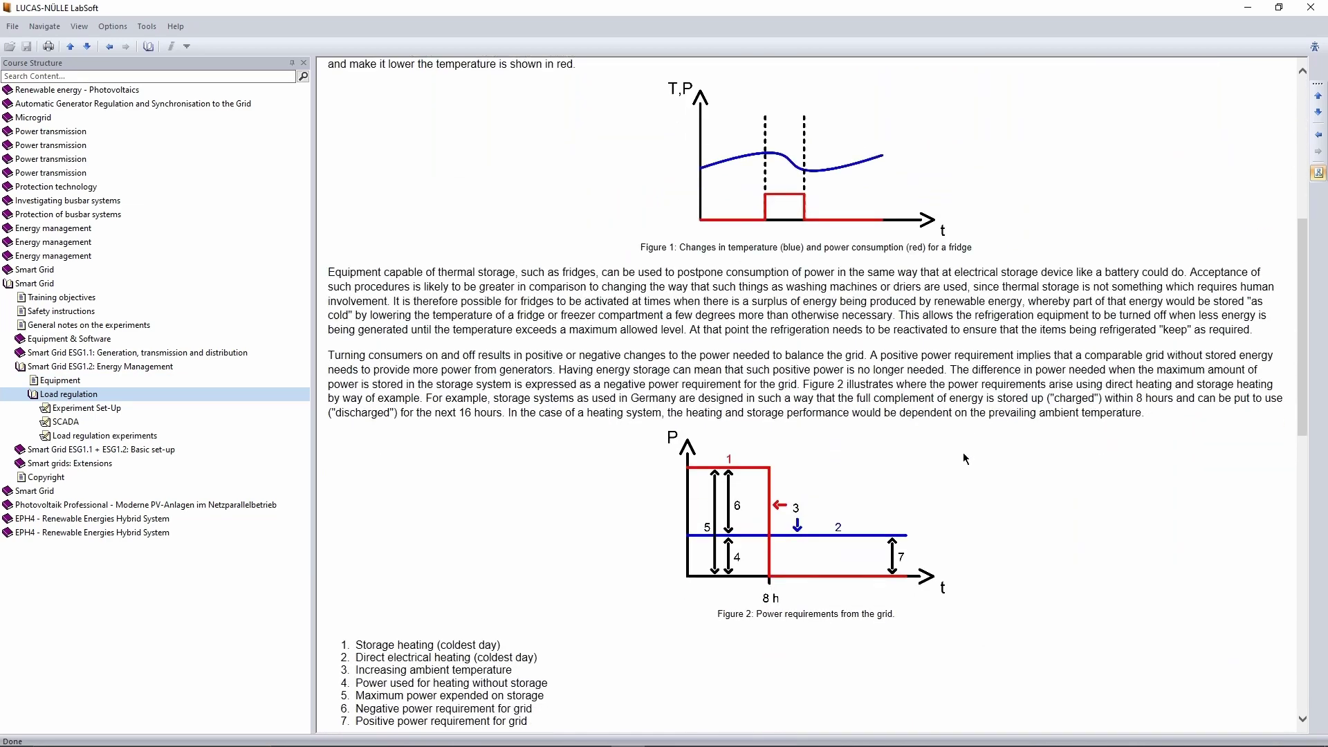
{"action": "scroll", "coordinate": [965, 459], "scroll_direction": "down", "scroll_amount": 8}
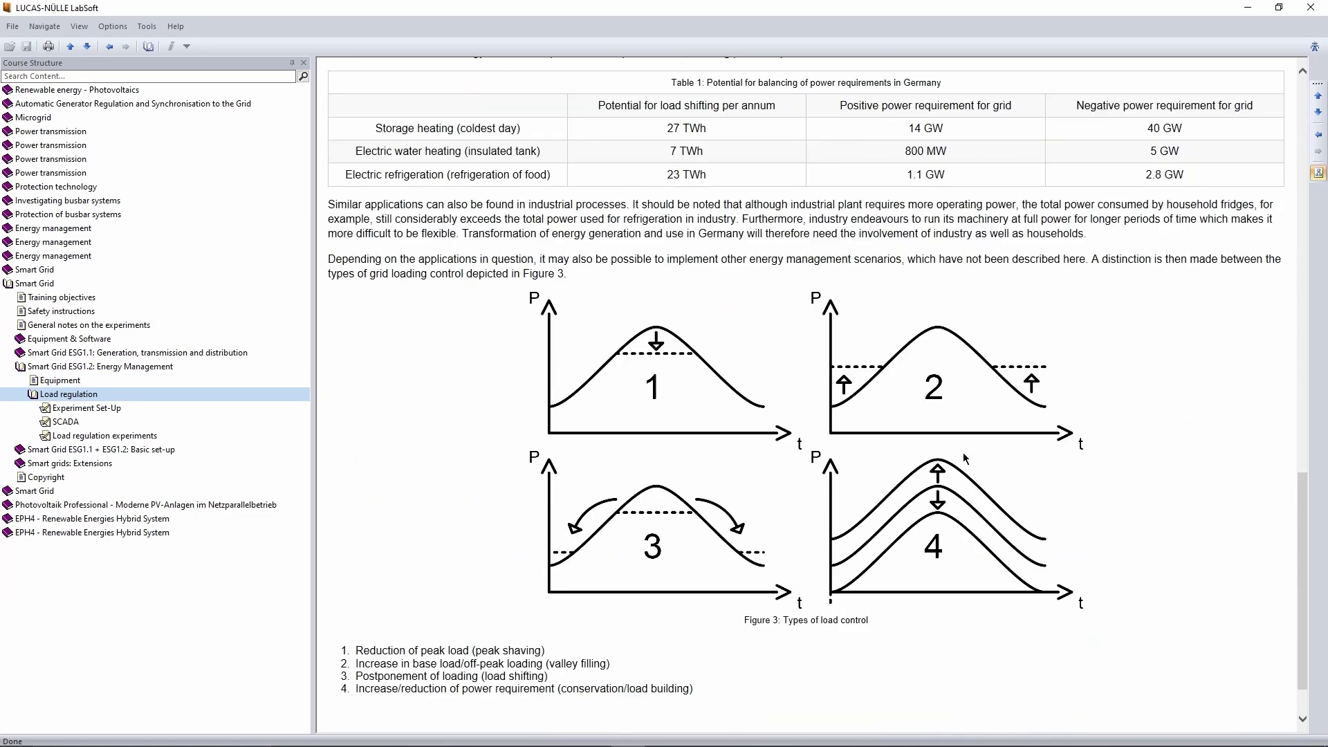
{"action": "left_click", "coordinate": [104, 435]}
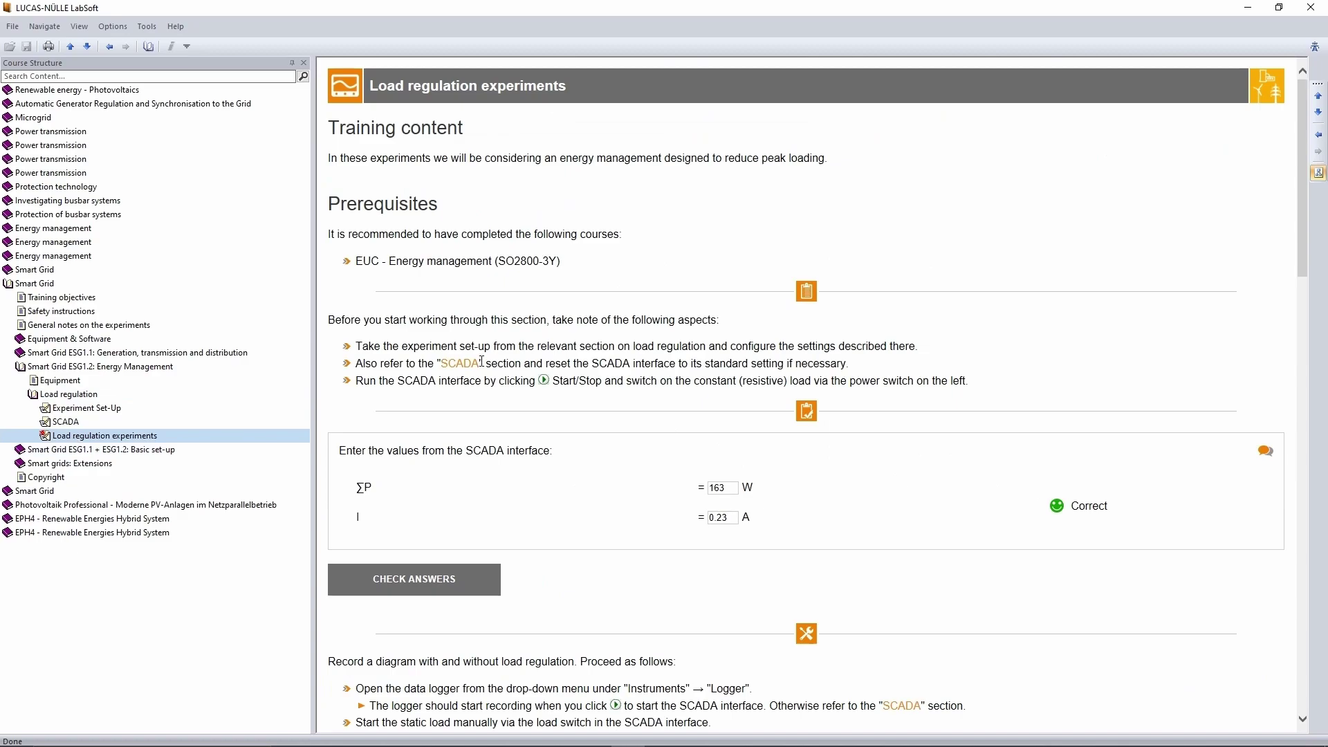
{"action": "scroll", "coordinate": [722, 263], "scroll_direction": "down", "scroll_amount": 8}
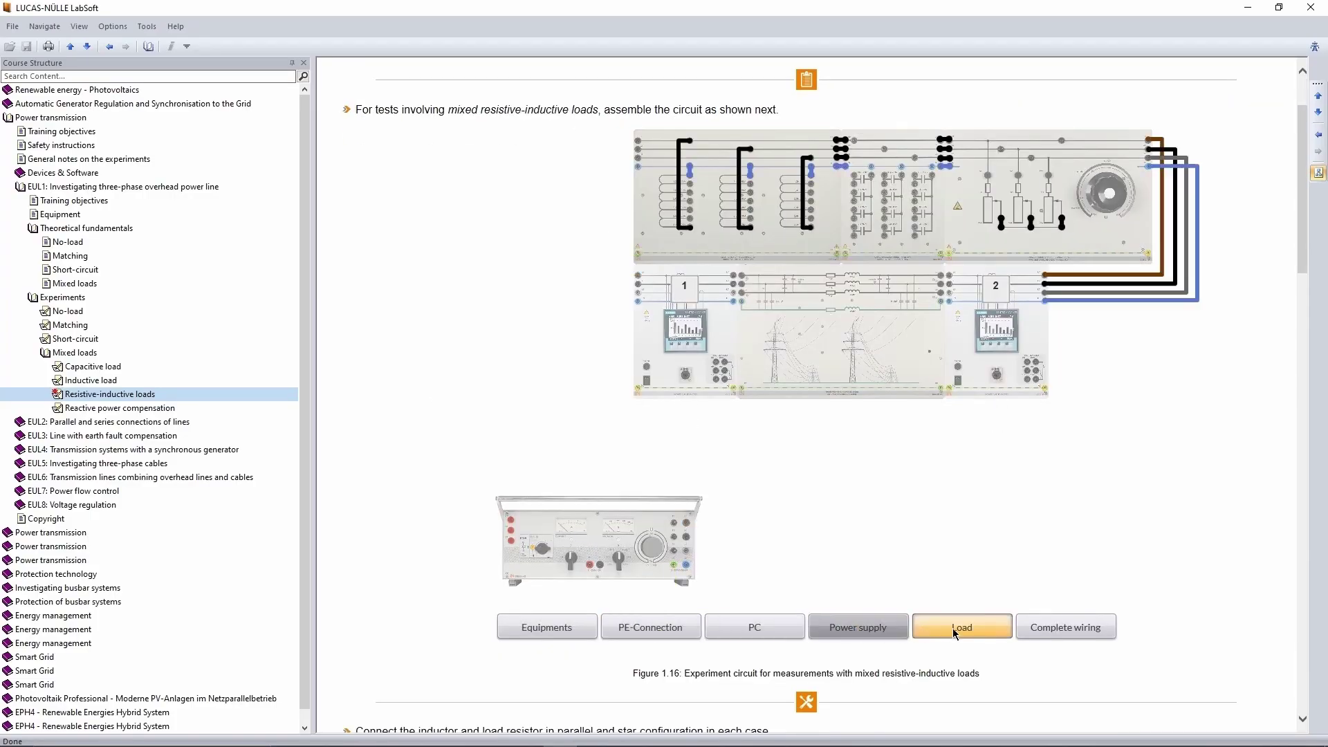
- Show the complete wiring under Figure 1.16 and scroll to the measured-values tables
{"action": "left_click", "coordinate": [1039, 634]}
{"action": "scroll", "coordinate": [1044, 631], "scroll_direction": "down", "scroll_amount": 8}
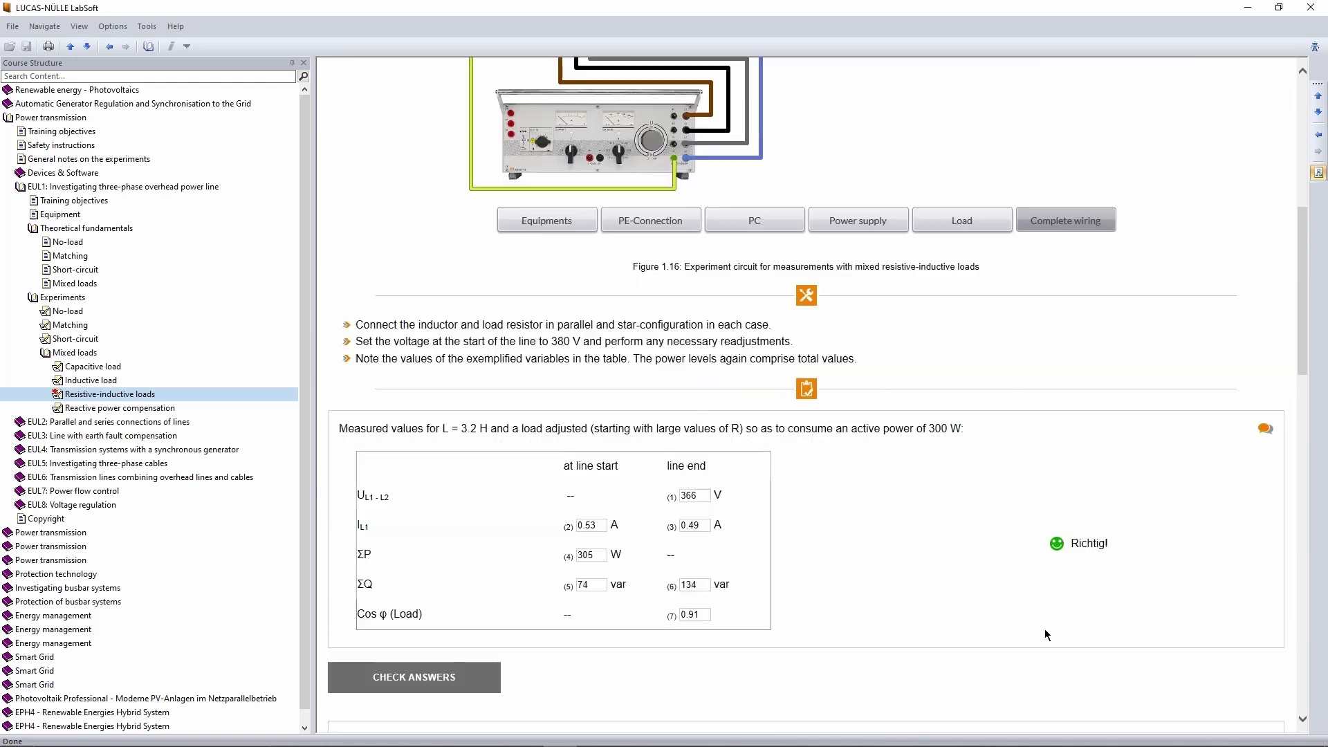
{"action": "scroll", "coordinate": [1044, 629], "scroll_direction": "down", "scroll_amount": 10}
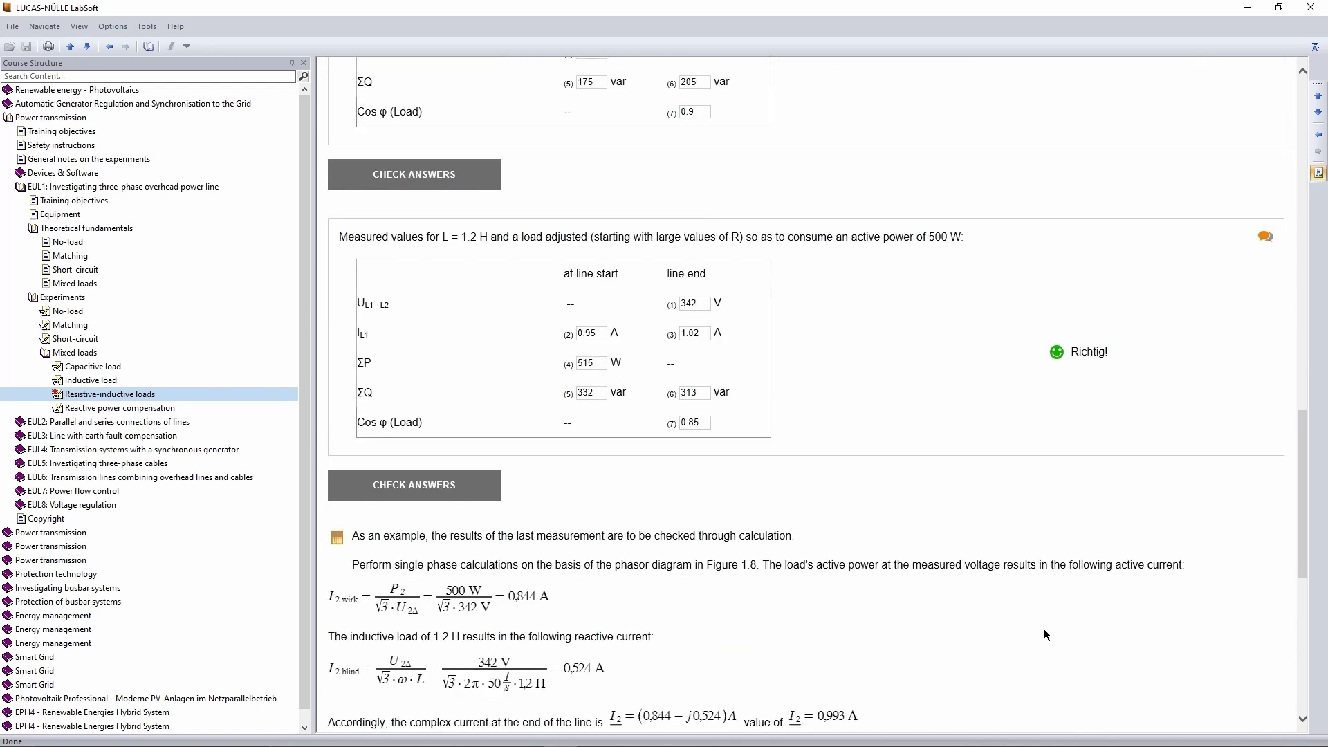
{"action": "scroll", "coordinate": [1044, 628], "scroll_direction": "down", "scroll_amount": 6}
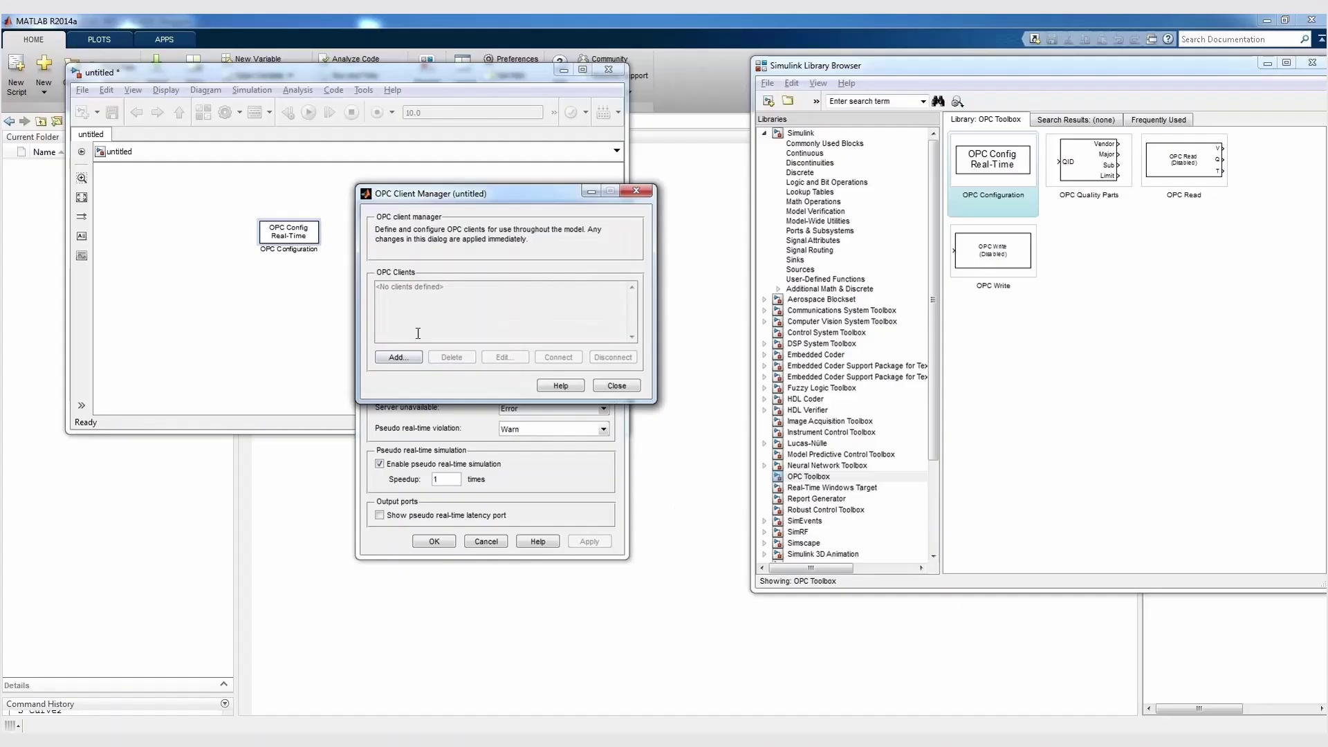
- Add a localhost OPC client connected to the LUCAS-NÜLLE SCADA OPC Server
{"action": "left_click", "coordinate": [465, 355]}
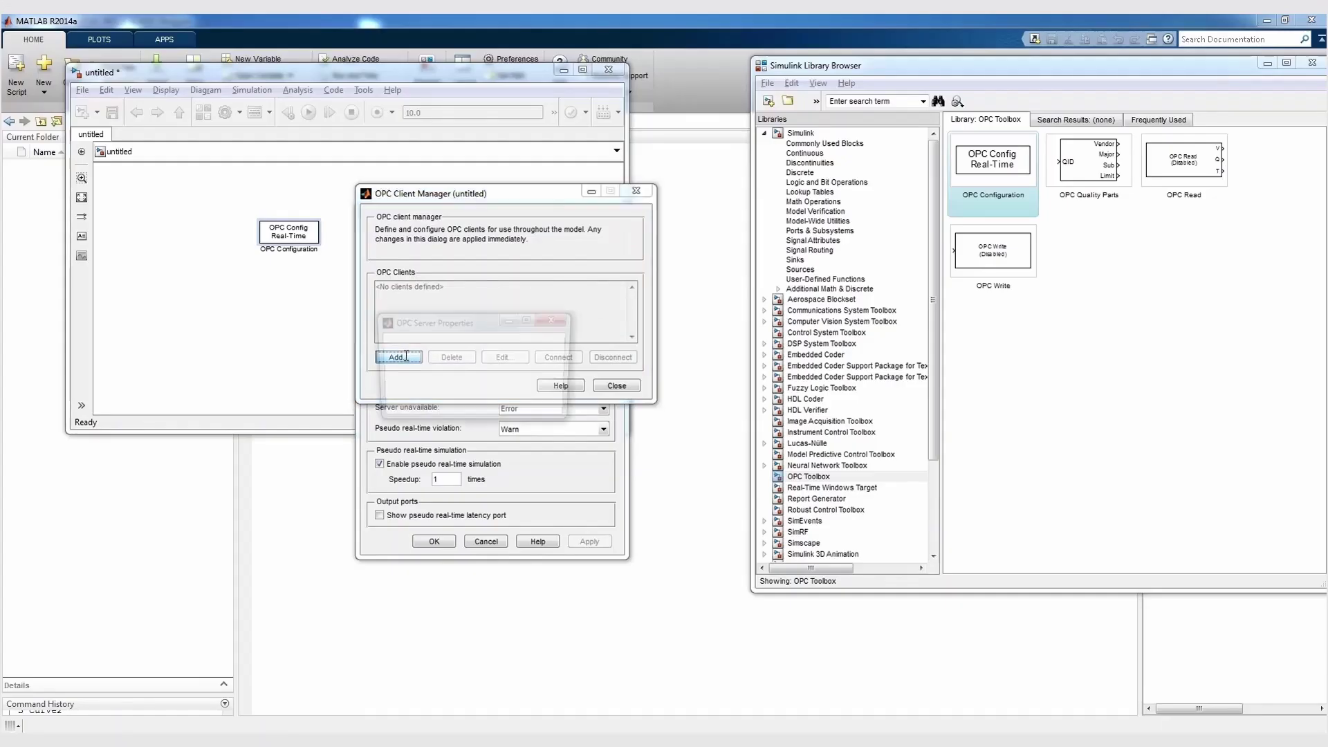
{"action": "left_click", "coordinate": [536, 367]}
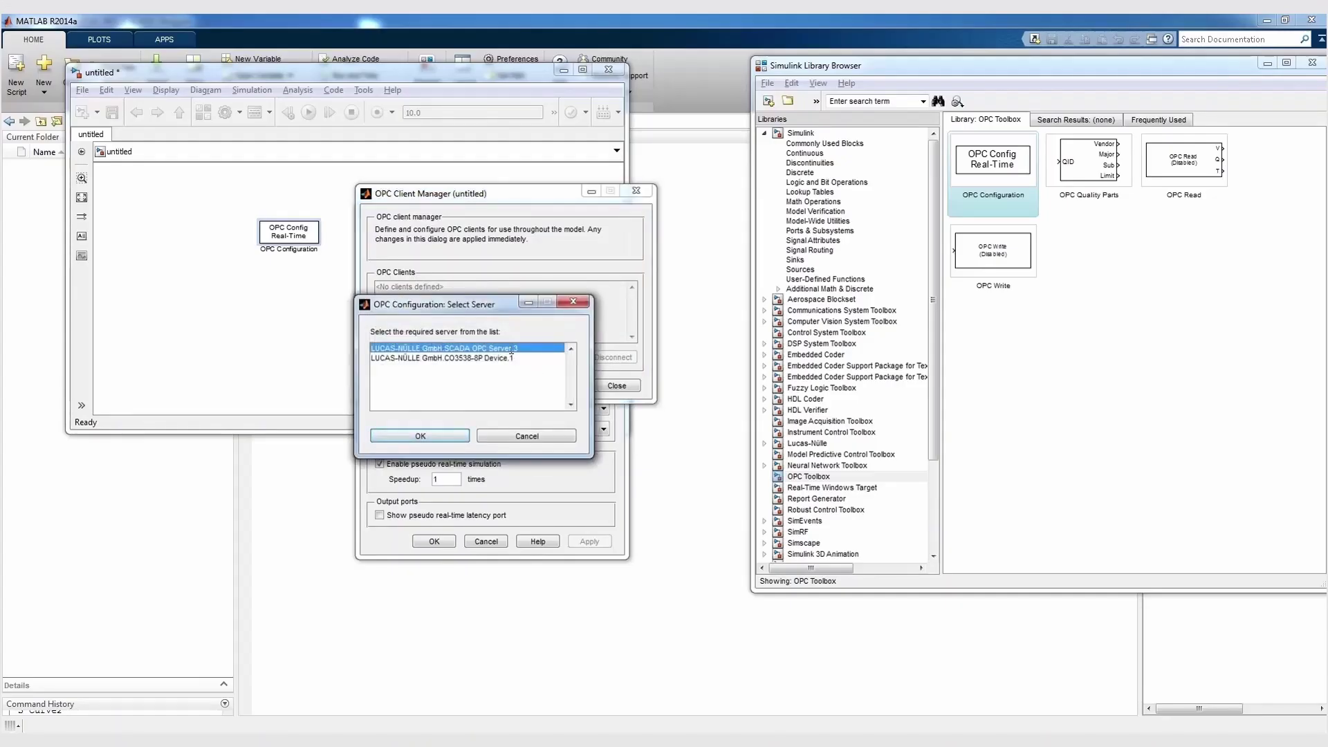
{"action": "left_click", "coordinate": [456, 435]}
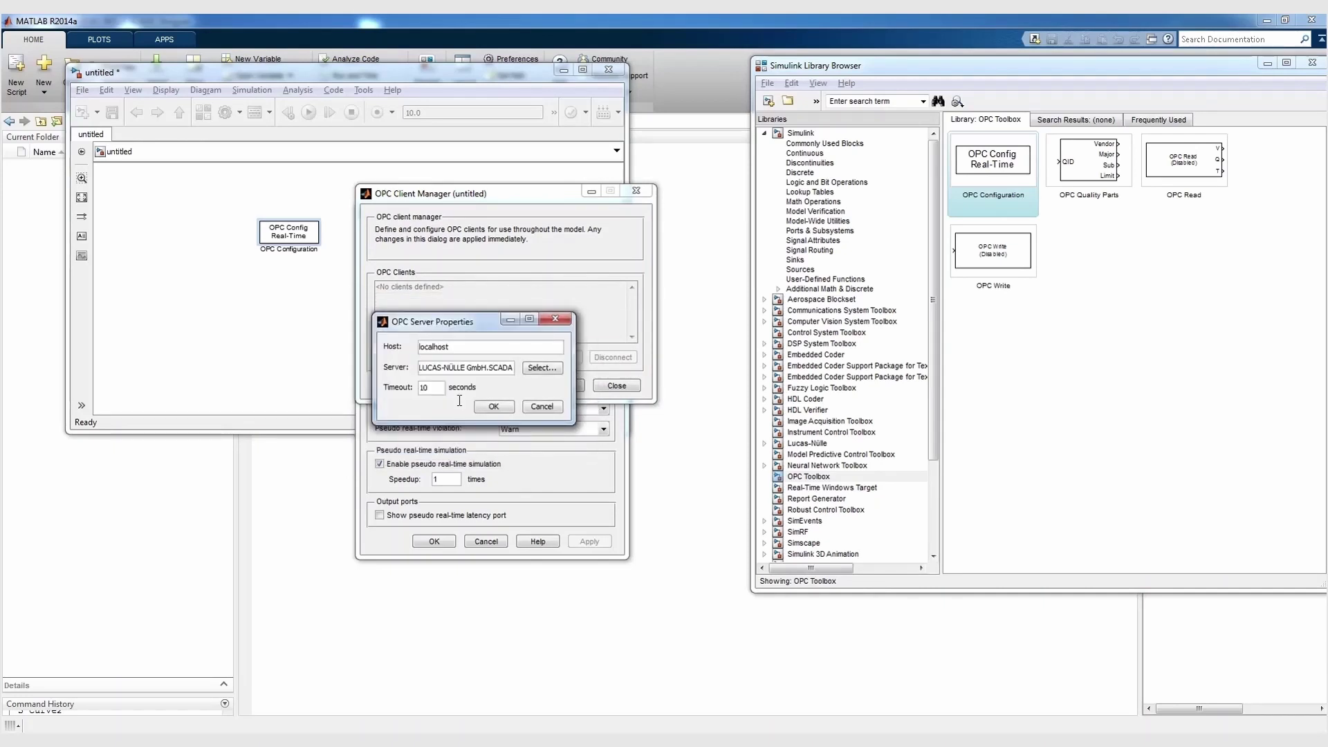
{"action": "left_click", "coordinate": [491, 406]}
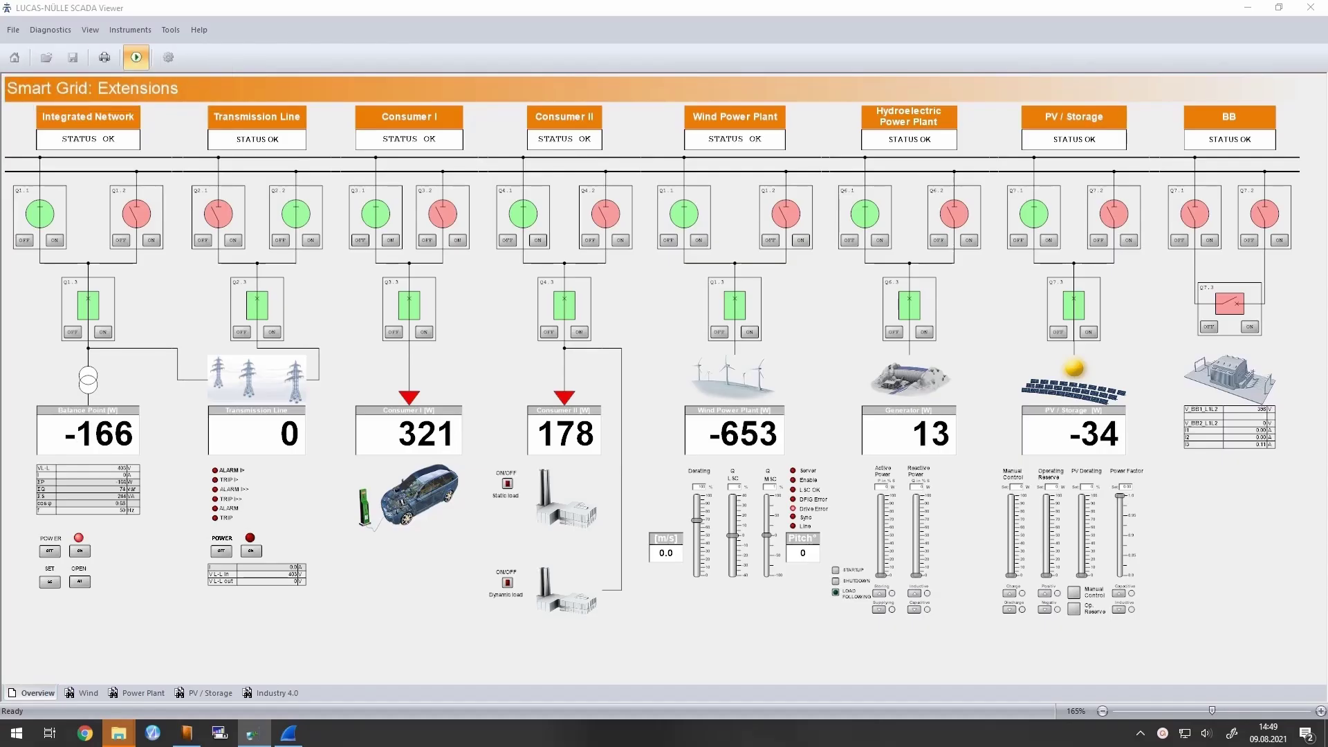
- Bring the live Wireshark capture forward, then open the LAN security router course page
{"action": "left_click", "coordinate": [290, 739]}
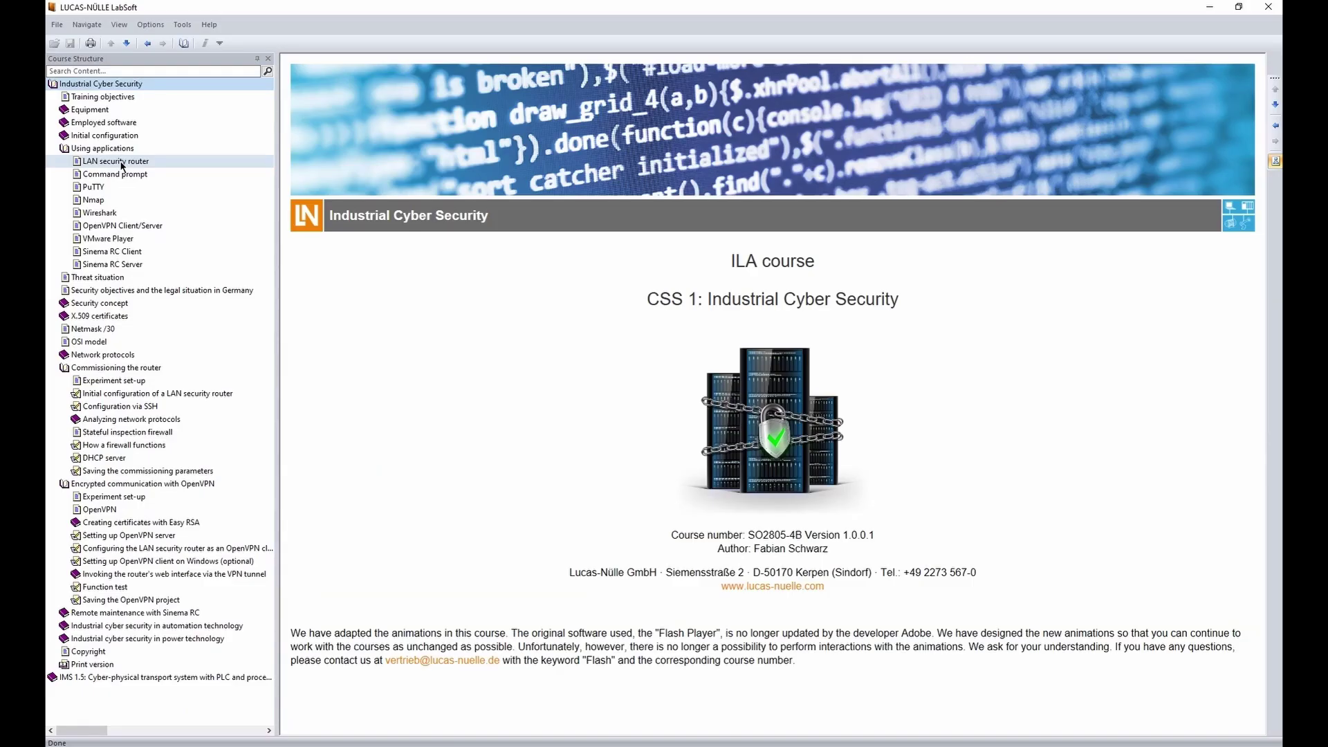
{"action": "left_click", "coordinate": [122, 164]}
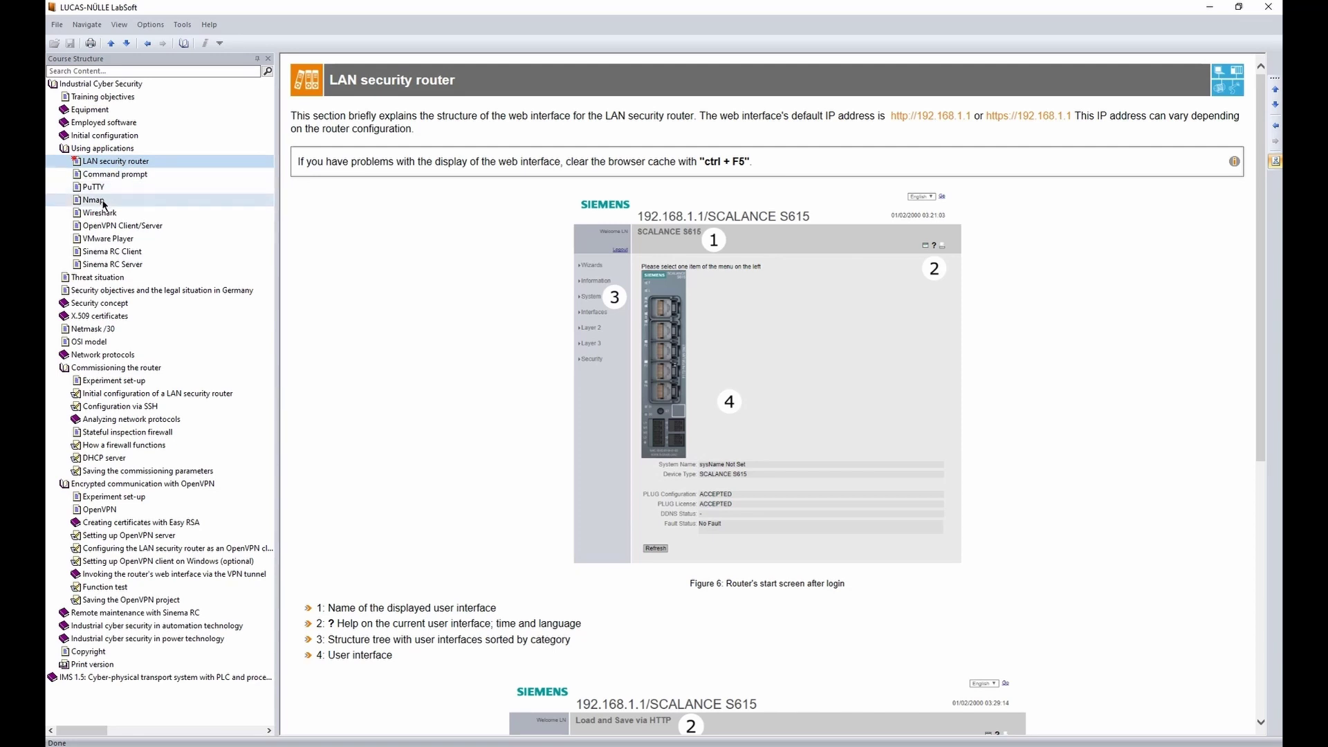
- Open the Nmap page, then the Wireshark page under Using applications
{"action": "left_click", "coordinate": [103, 201]}
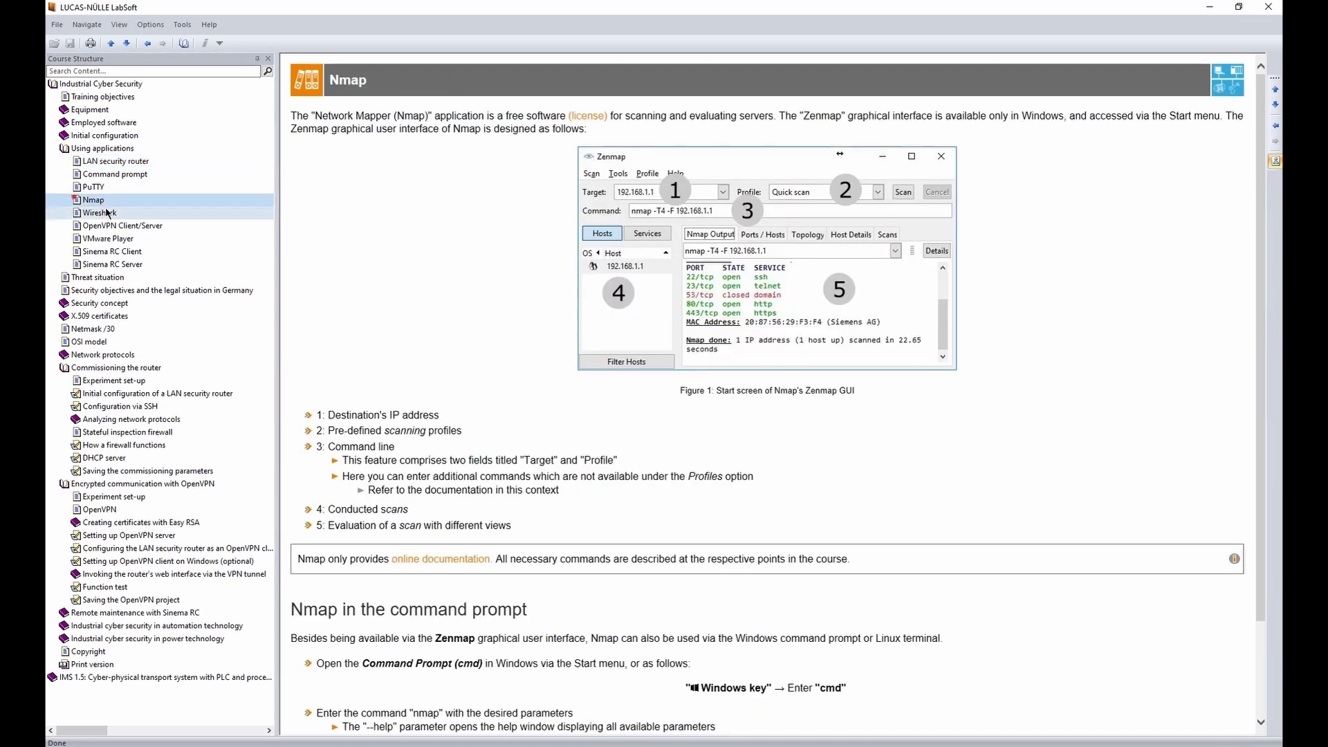
{"action": "left_click", "coordinate": [107, 215]}
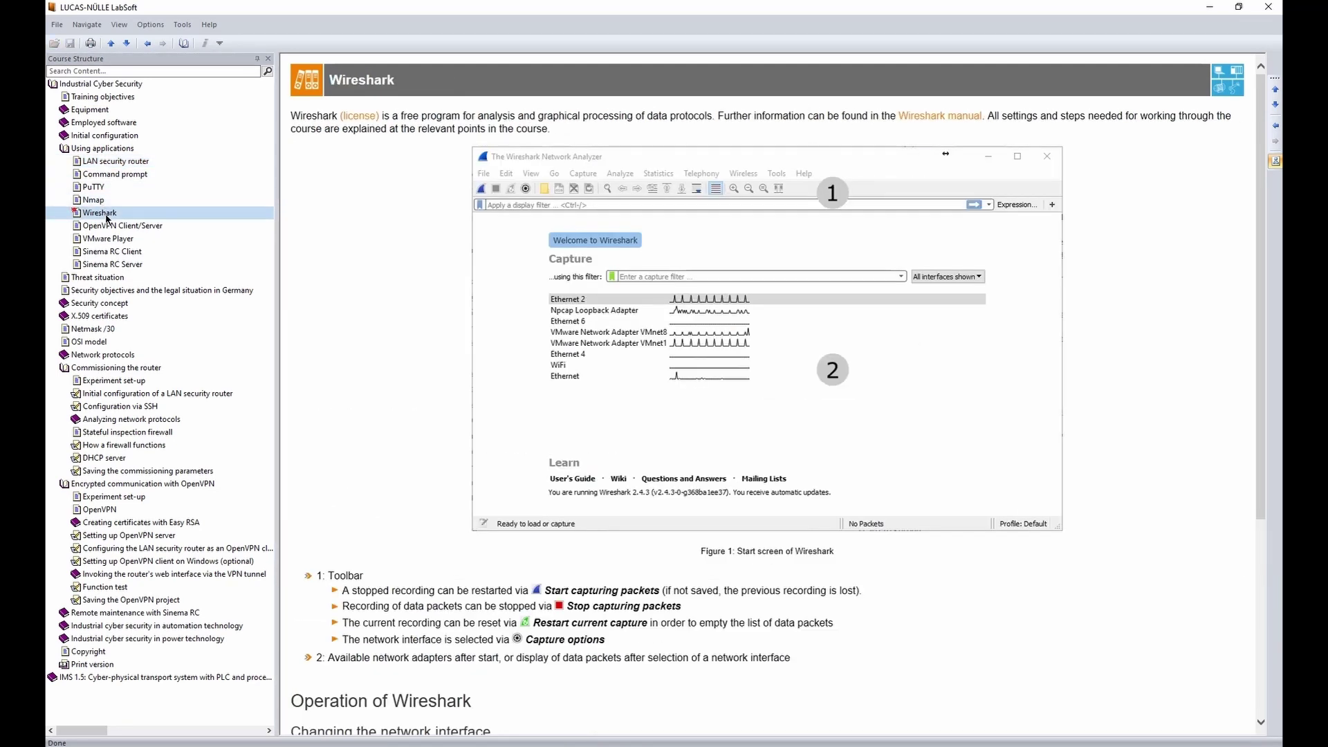